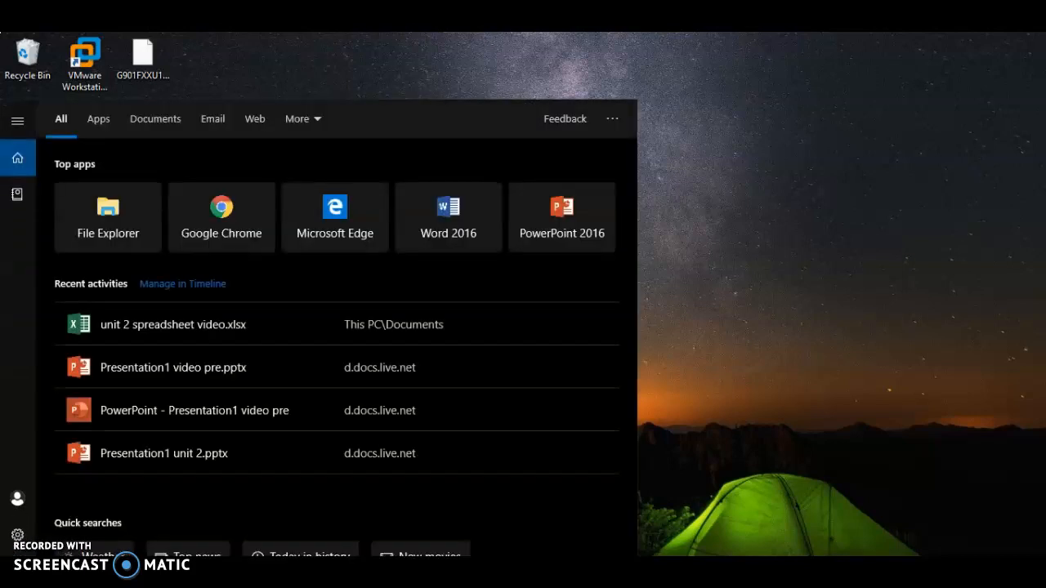
# Launch Excel 2016, create a blank workbook and maximize its window.
pyautogui.write('ex')
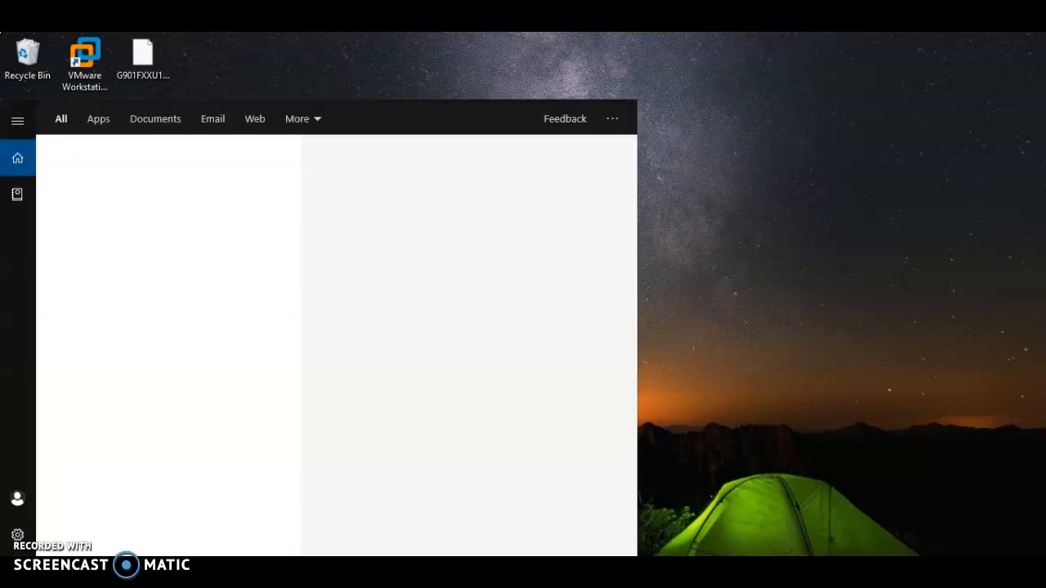
pyautogui.write('c')
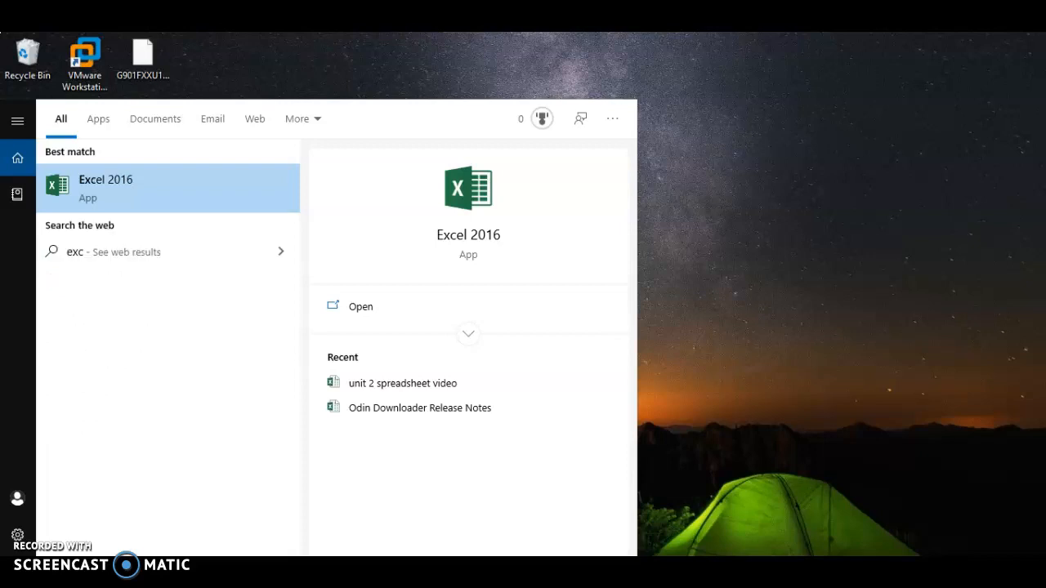
pyautogui.click(407, 310)
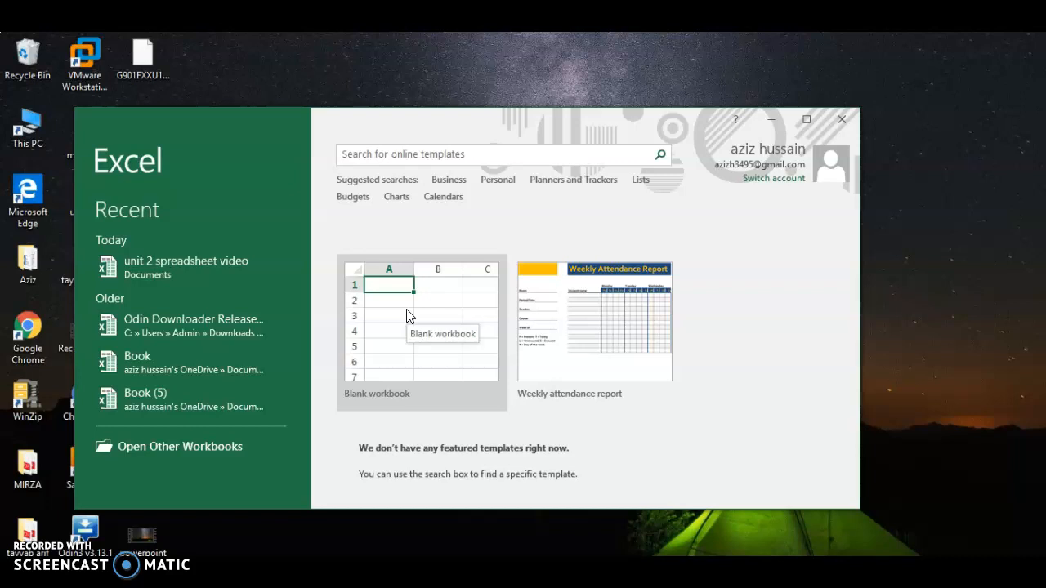
pyautogui.click(408, 316)
pyautogui.click(802, 119)
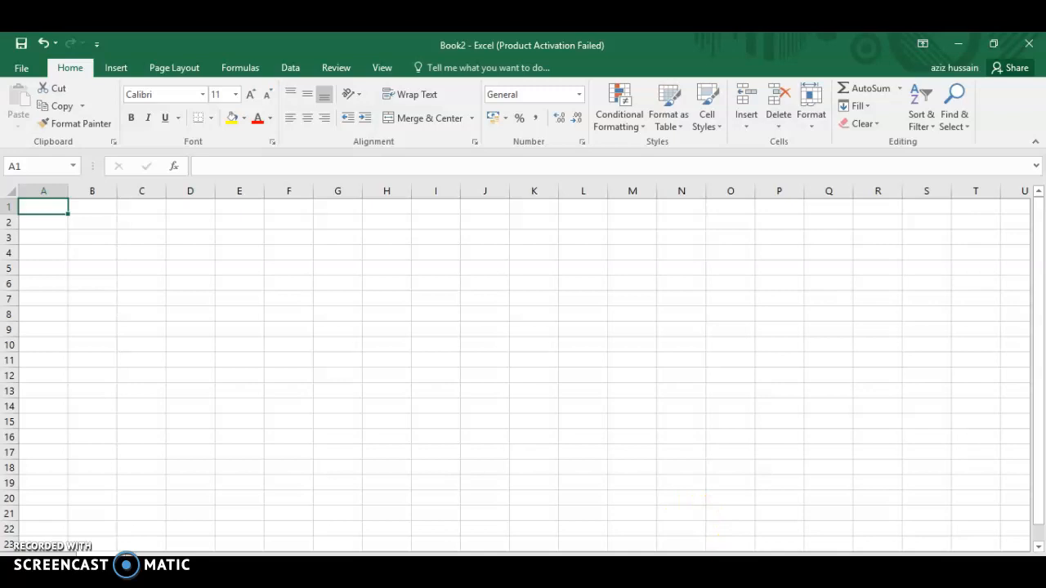
# Switch to the Book1 workbook and set the font colour of the month headings in B3:E3 to red.
pyautogui.click(695, 582)
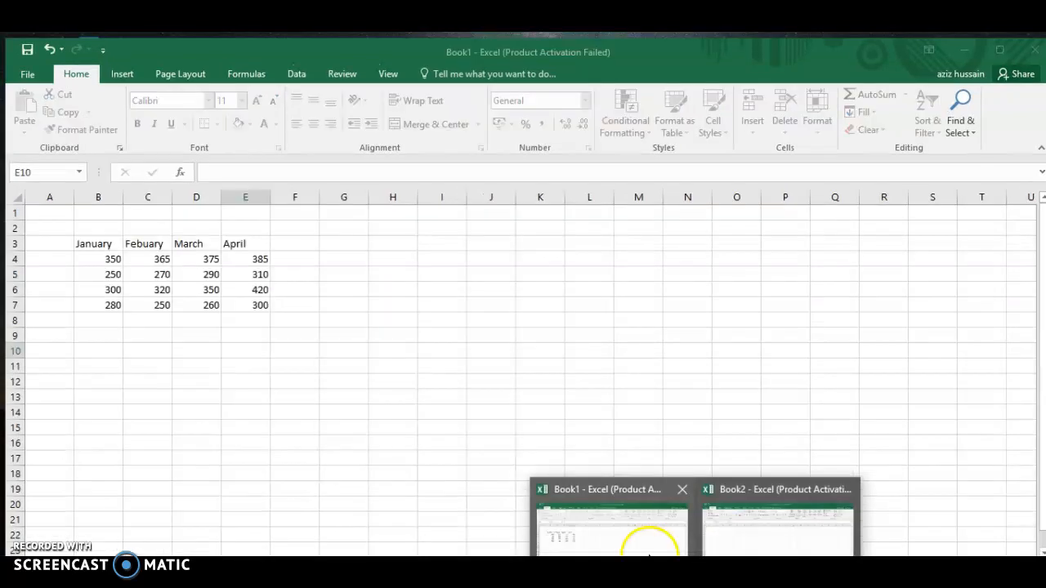
pyautogui.click(648, 545)
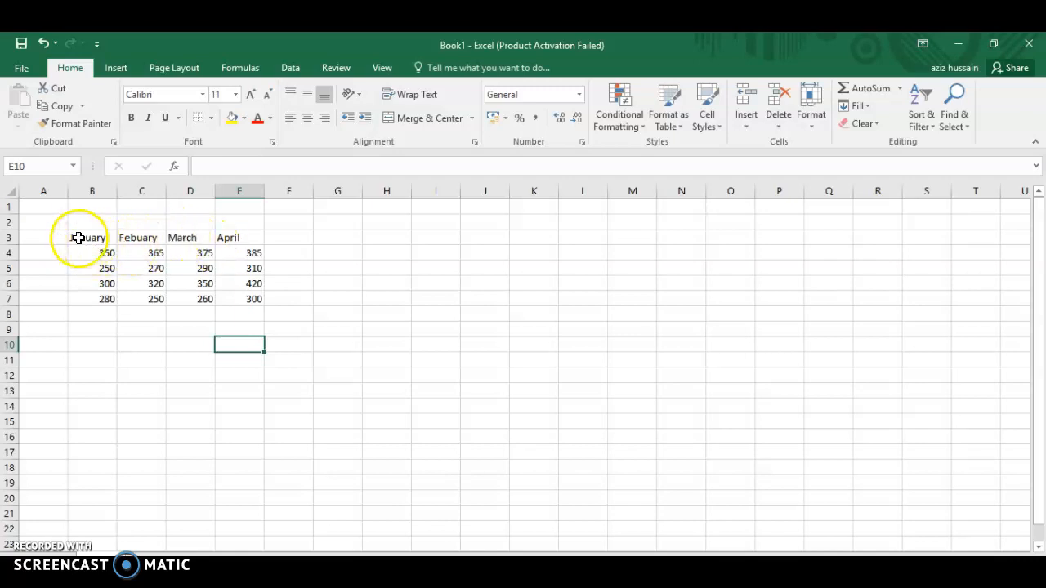
pyautogui.moveTo(75, 237); pyautogui.dragTo(230, 237)
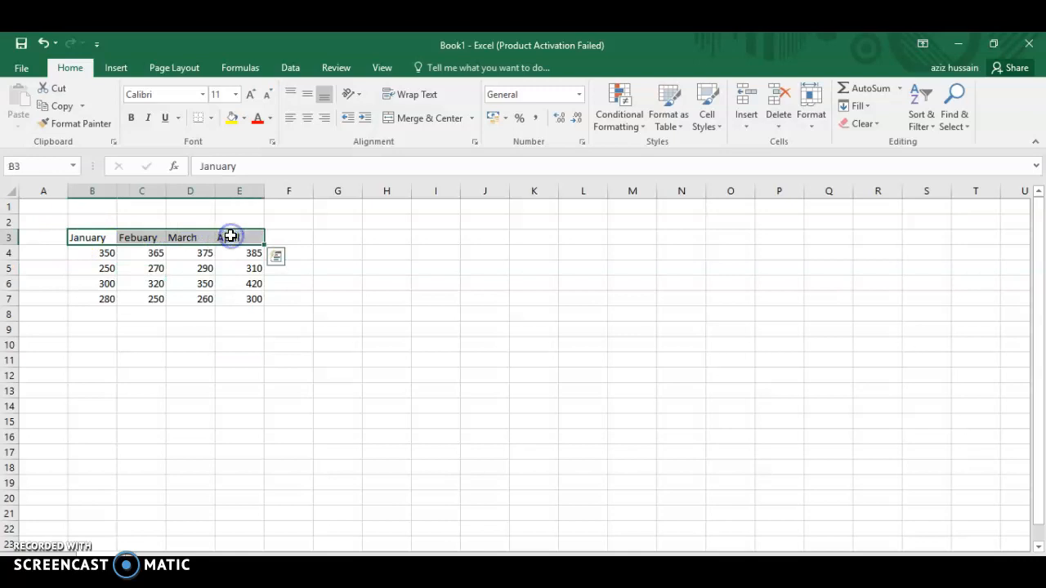
pyautogui.click(268, 120)
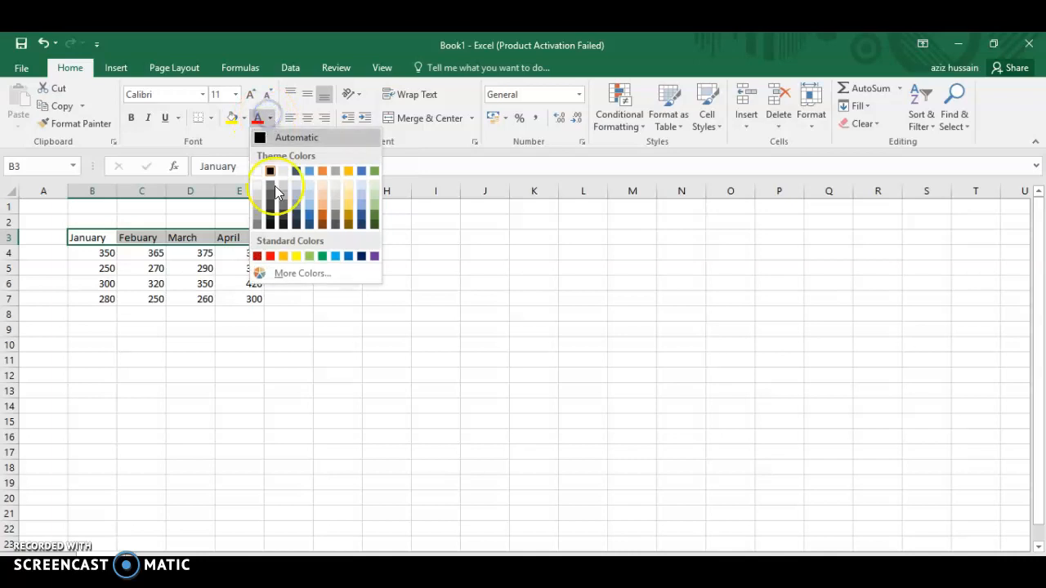
pyautogui.click(271, 257)
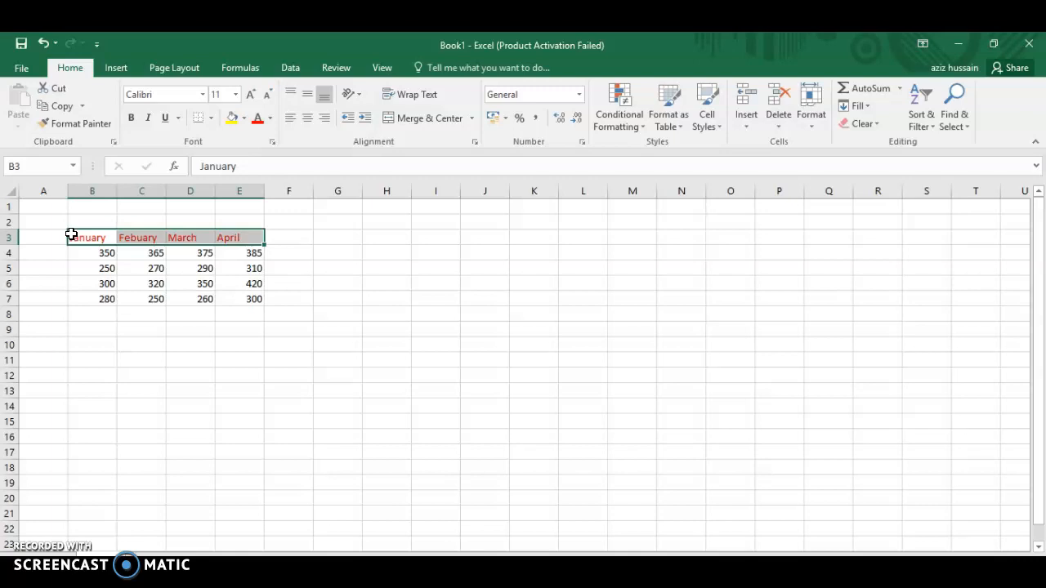
# Apply All Borders to the monthly data table in B3:E7.
pyautogui.moveTo(71, 235); pyautogui.dragTo(243, 295)
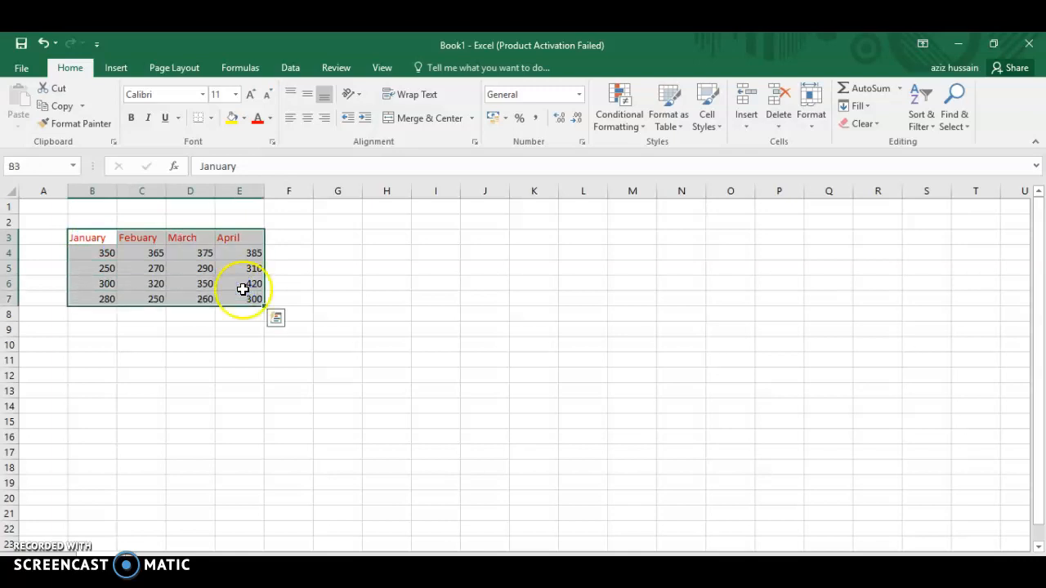
pyautogui.click(211, 121)
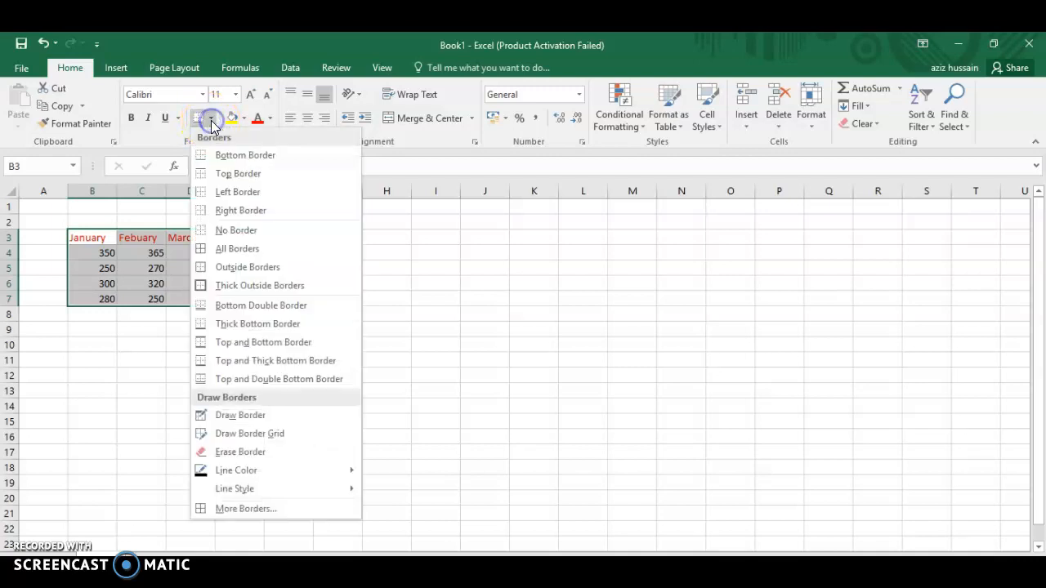
pyautogui.click(235, 252)
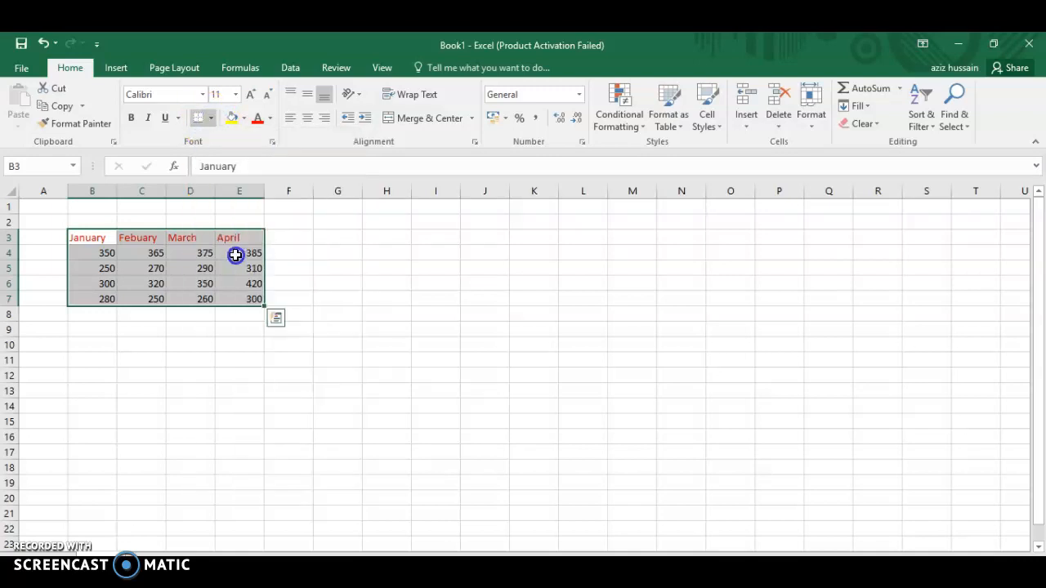
pyautogui.click(218, 325)
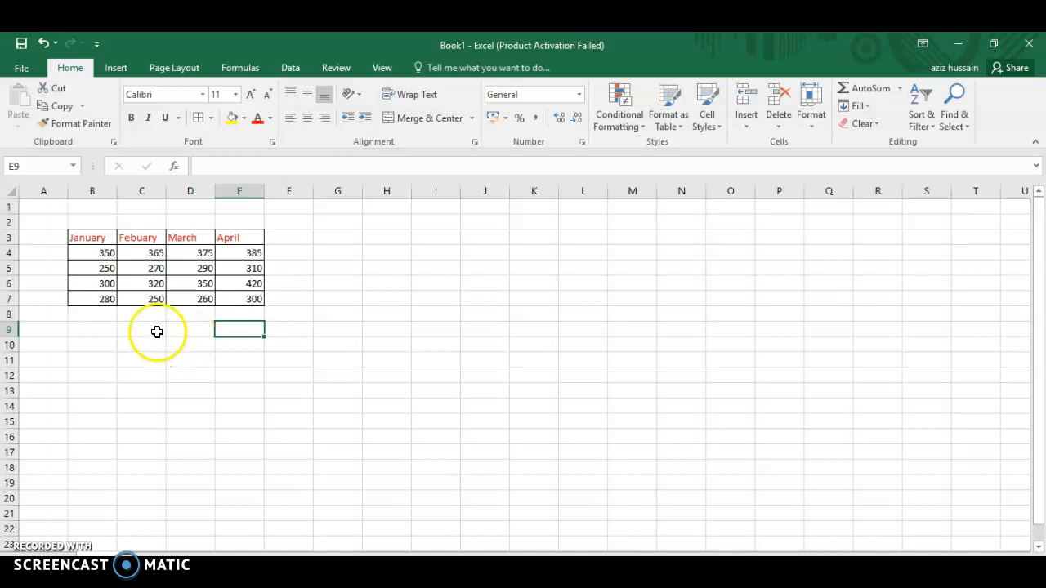
pyautogui.click(178, 329)
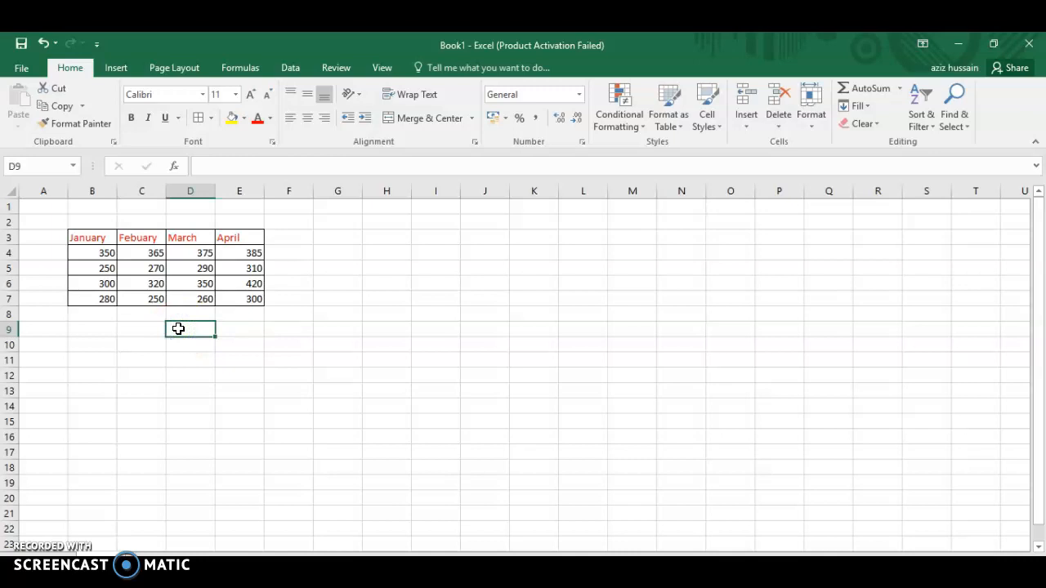
# Enter the formula =sum(b4,b7) in cell B9 to add the first and last January values.
pyautogui.click(86, 329)
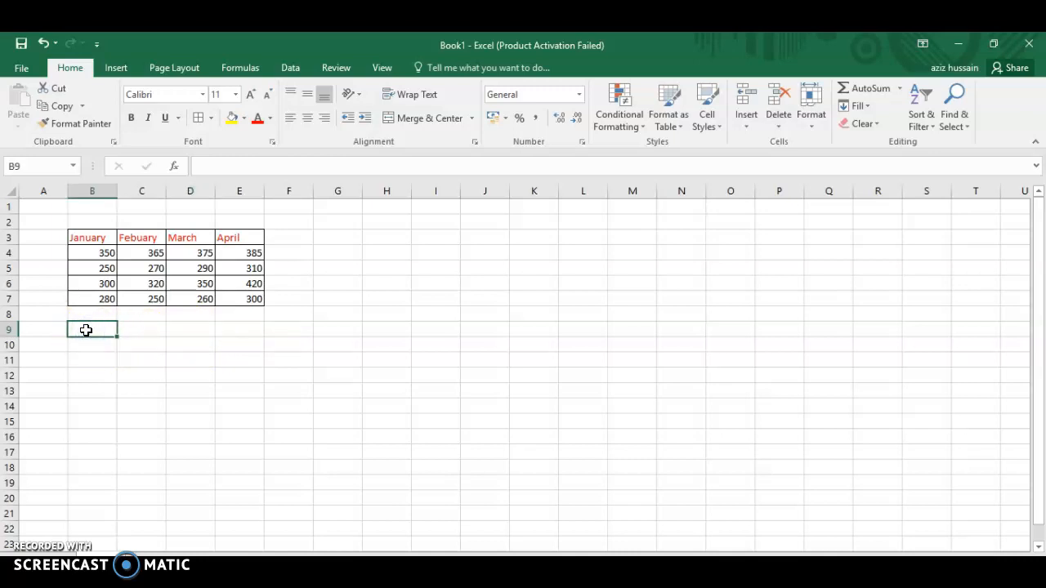
pyautogui.write('=')
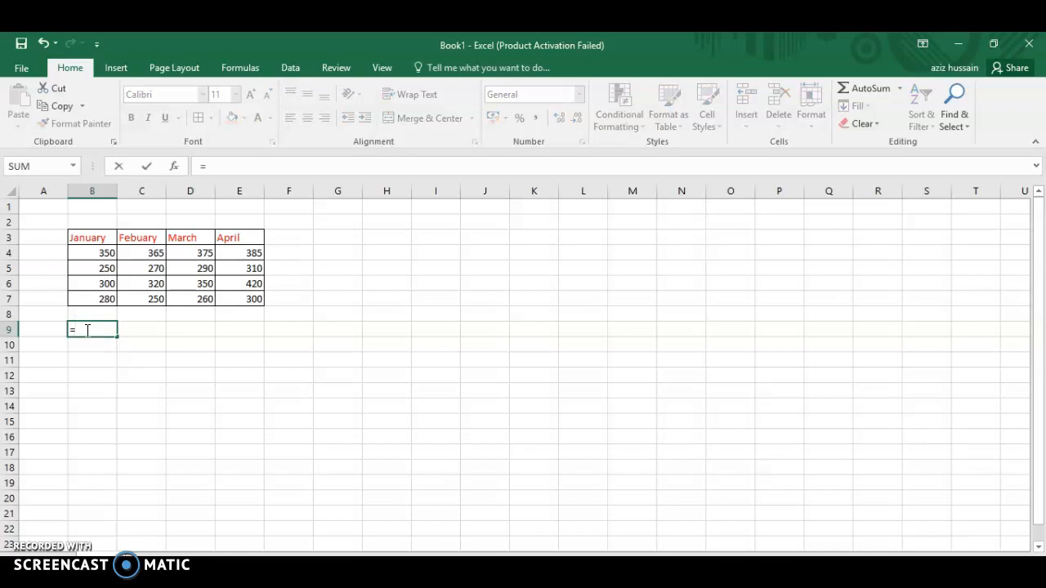
pyautogui.write('sum')
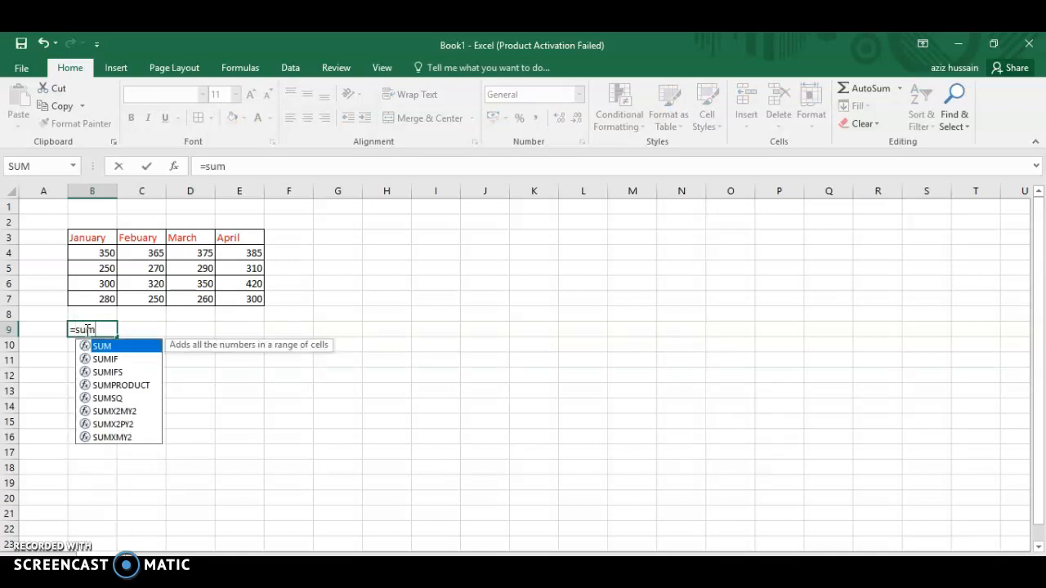
pyautogui.write('(')
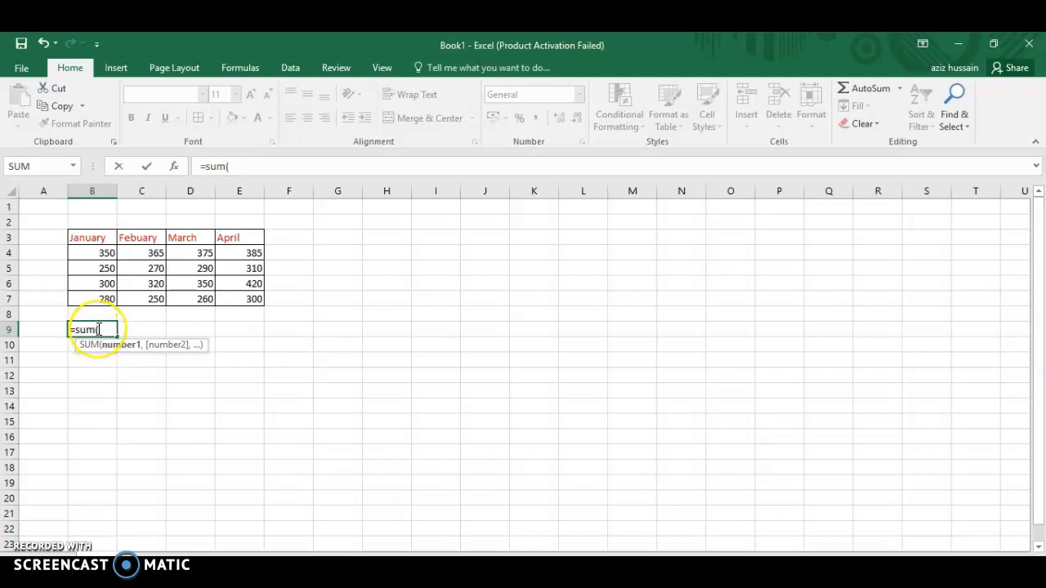
pyautogui.write('b')
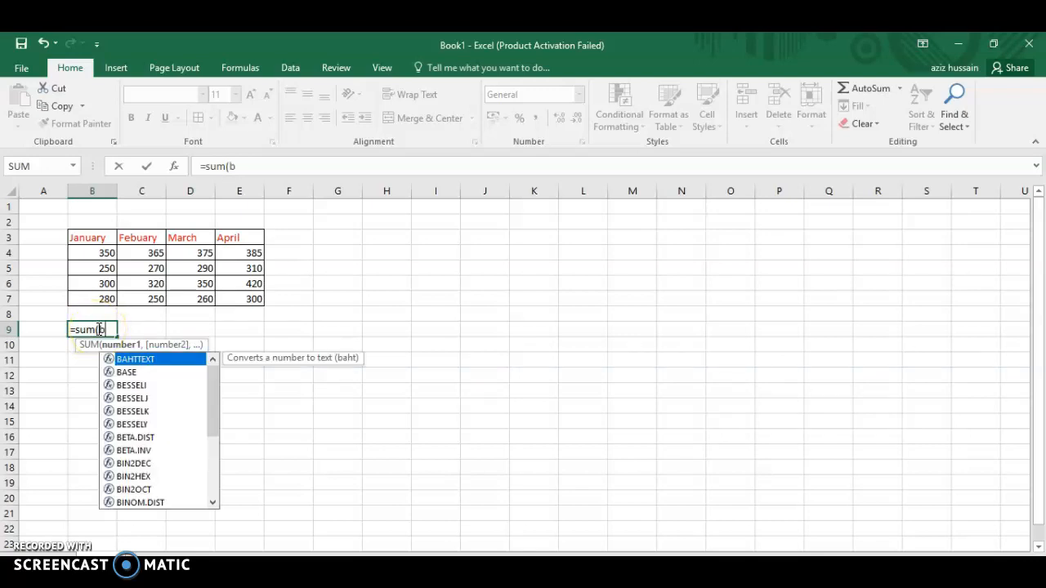
pyautogui.write('4,')
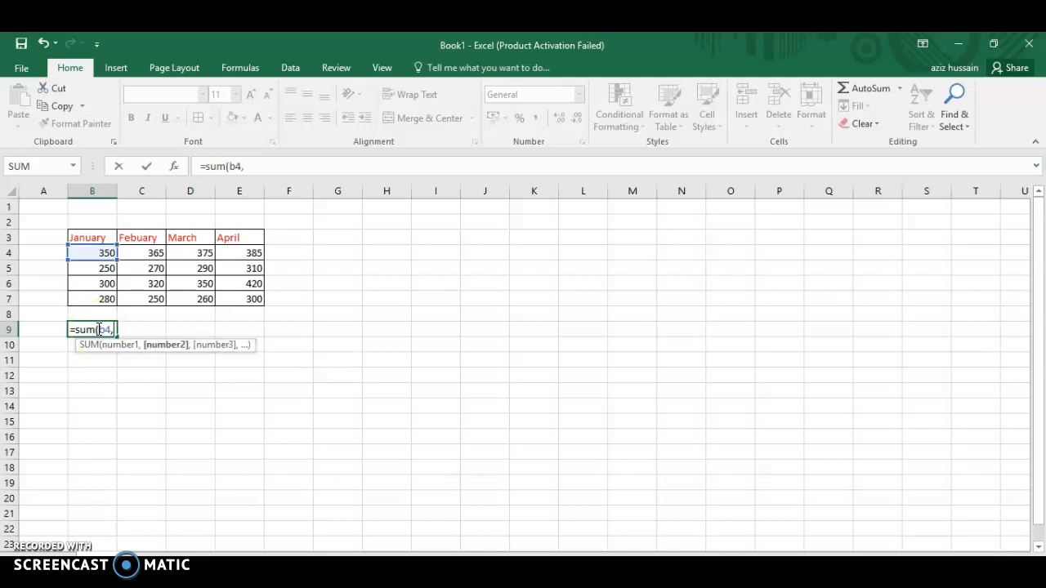
pyautogui.write('b7')
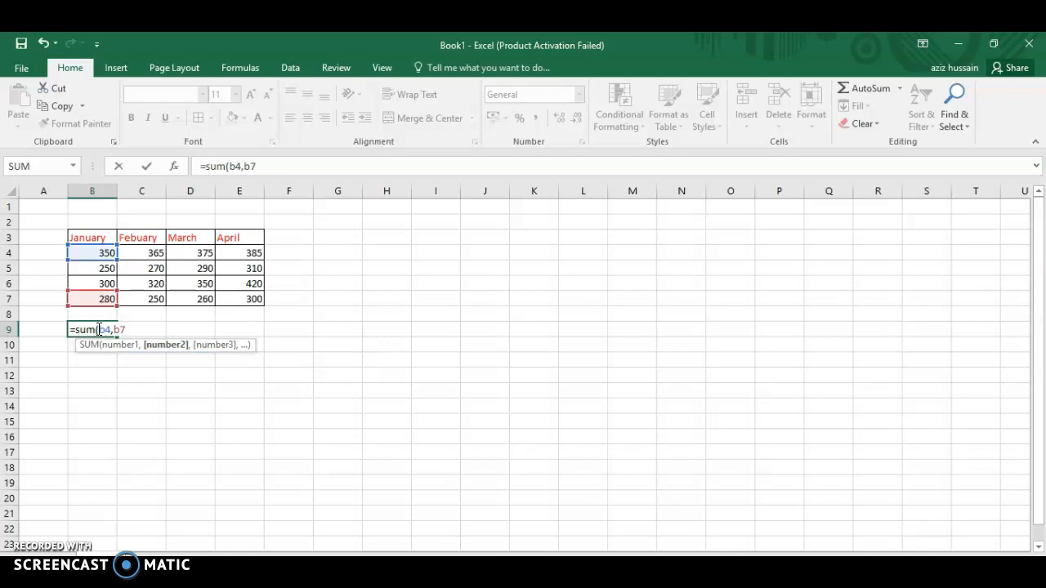
pyautogui.write('0')
pyautogui.press('BackSpace')
pyautogui.write(')')
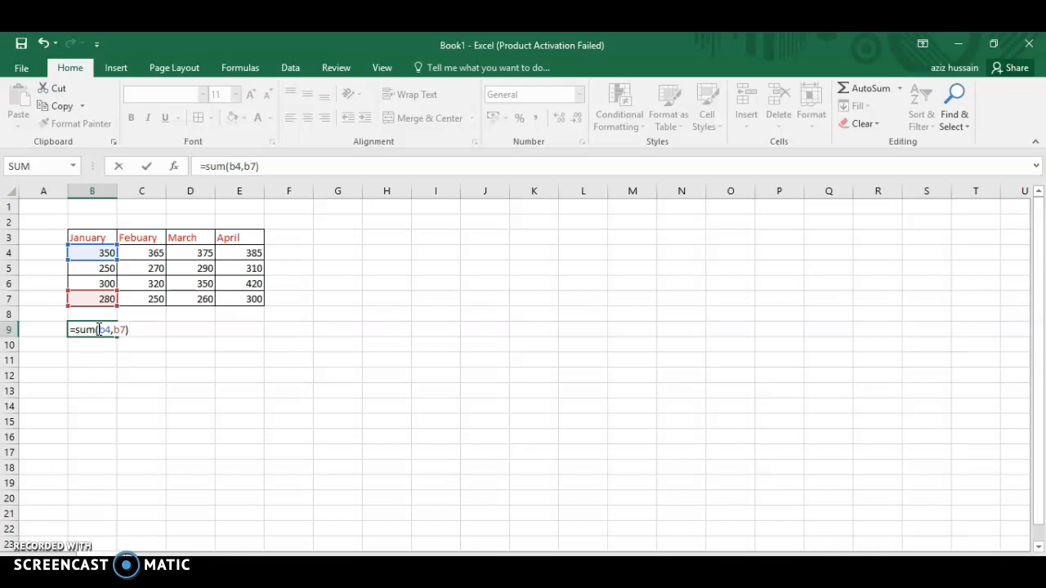
pyautogui.press('Return')
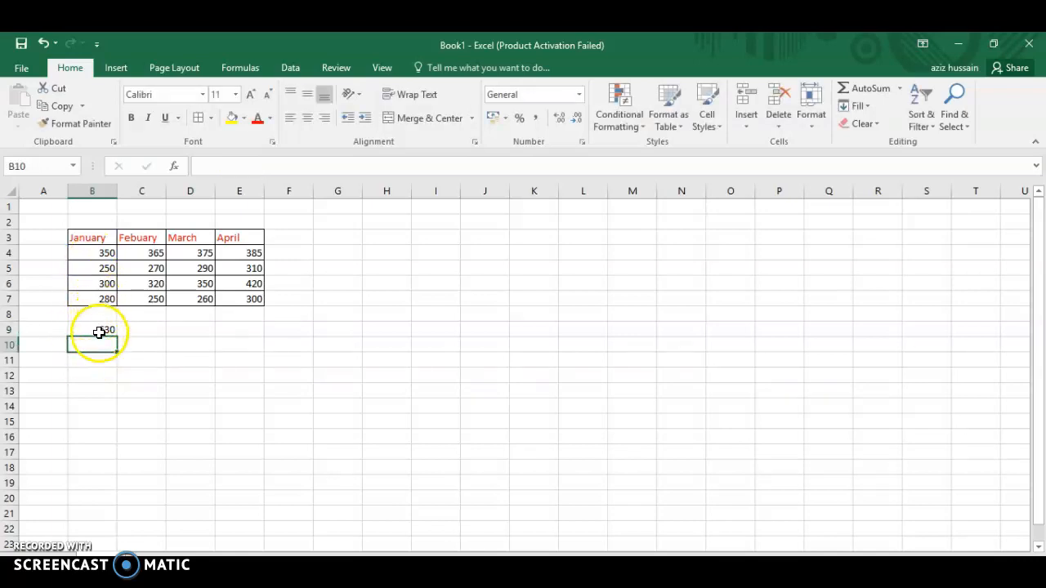
# Enter the formula =c4/c7 in cell B10 to divide the first February value by the last.
pyautogui.click(103, 345)
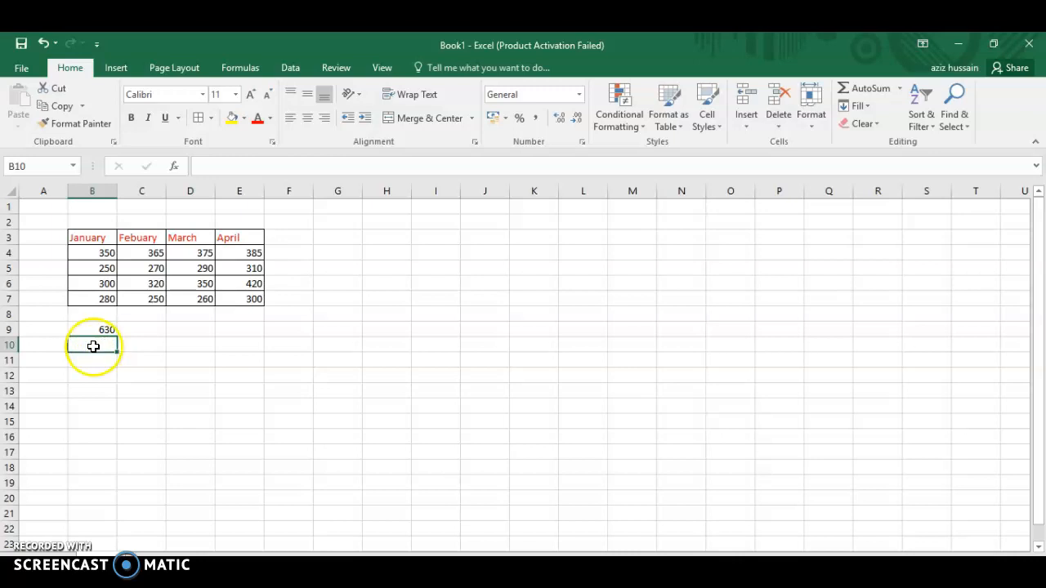
pyautogui.click(82, 346)
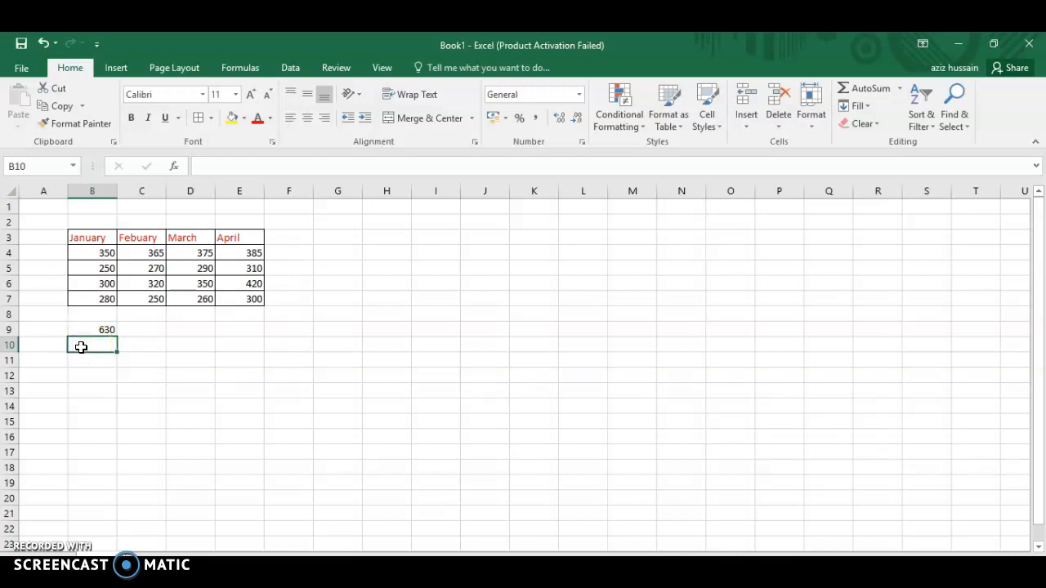
pyautogui.write('=')
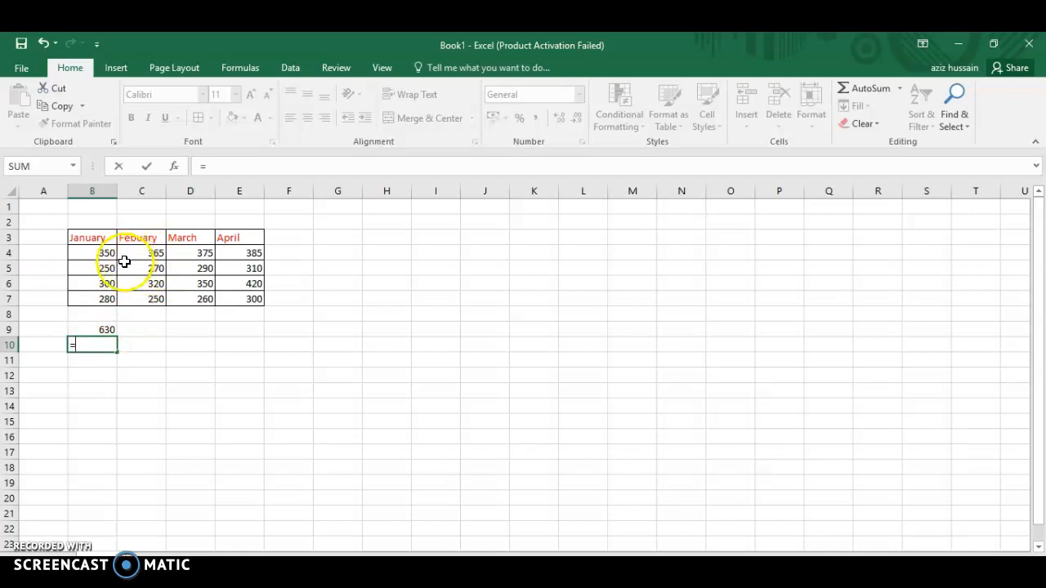
pyautogui.write('c4')
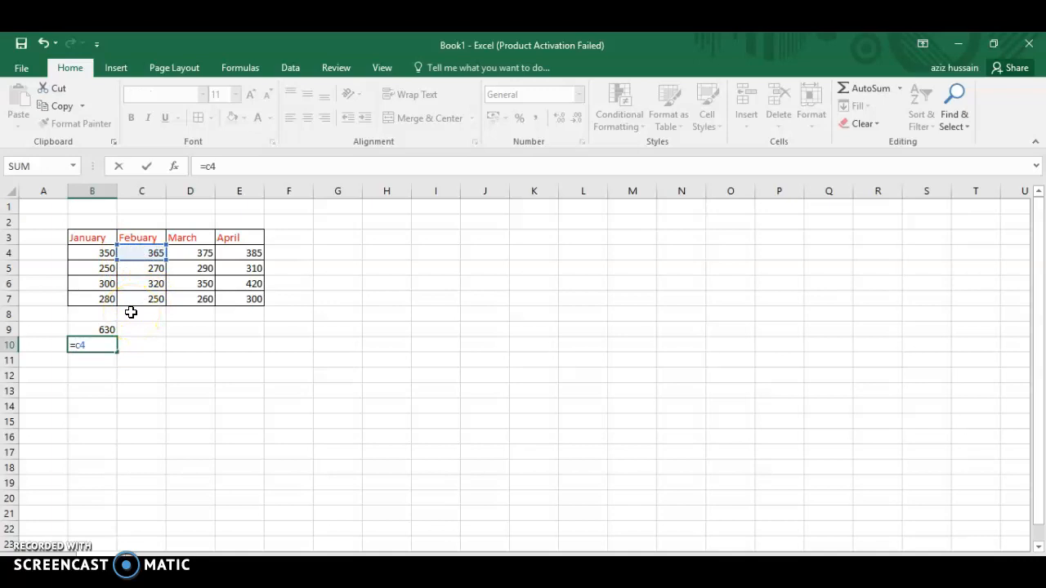
pyautogui.write('7')
pyautogui.press('BackSpace')
pyautogui.write('/')
pyautogui.write('c')
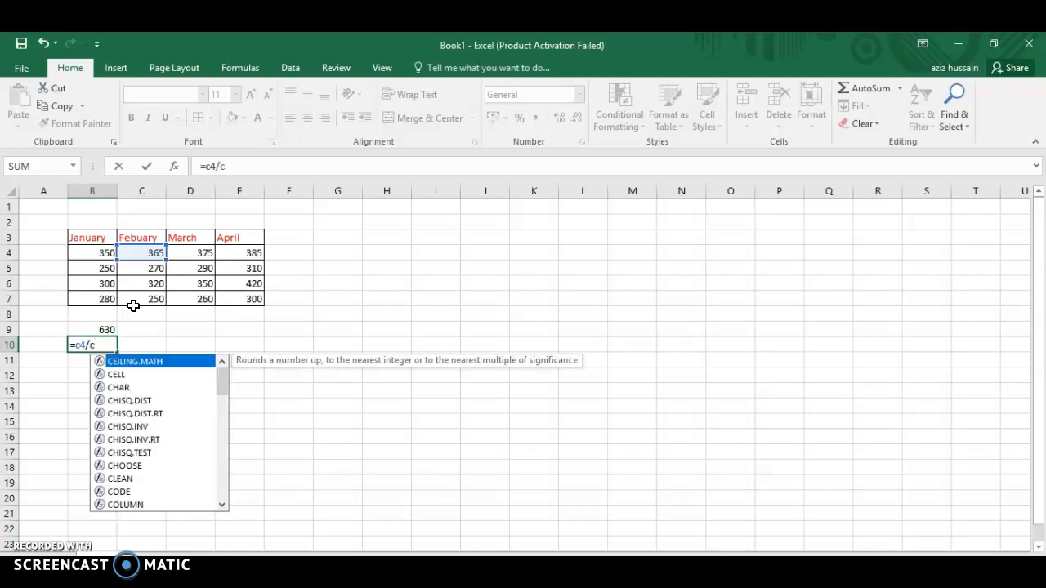
pyautogui.write('7')
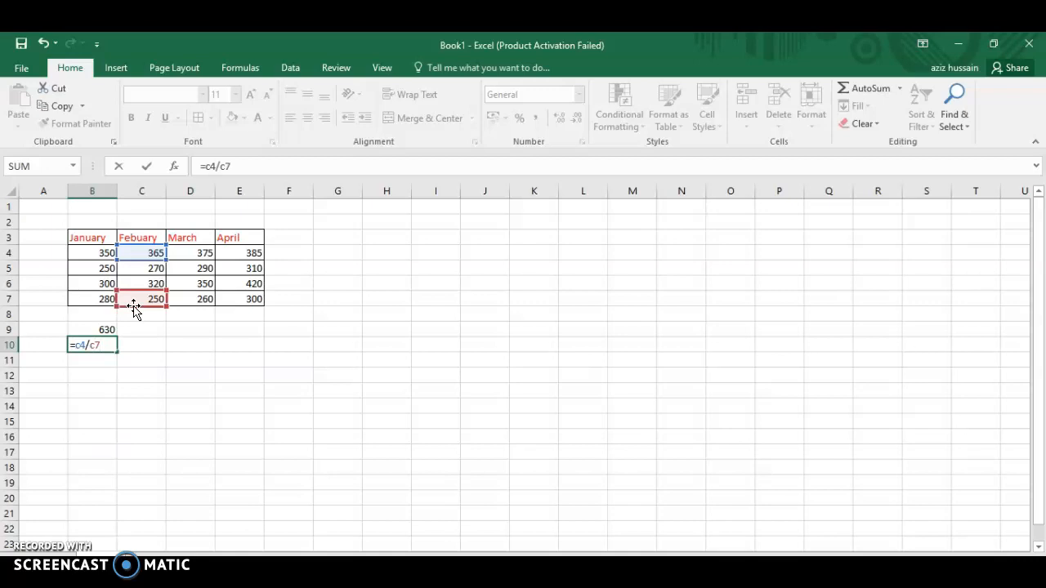
pyautogui.press('Return')
# Enter the formula =average(e4:e7) in cell B11 to average the April values.
pyautogui.click(92, 358)
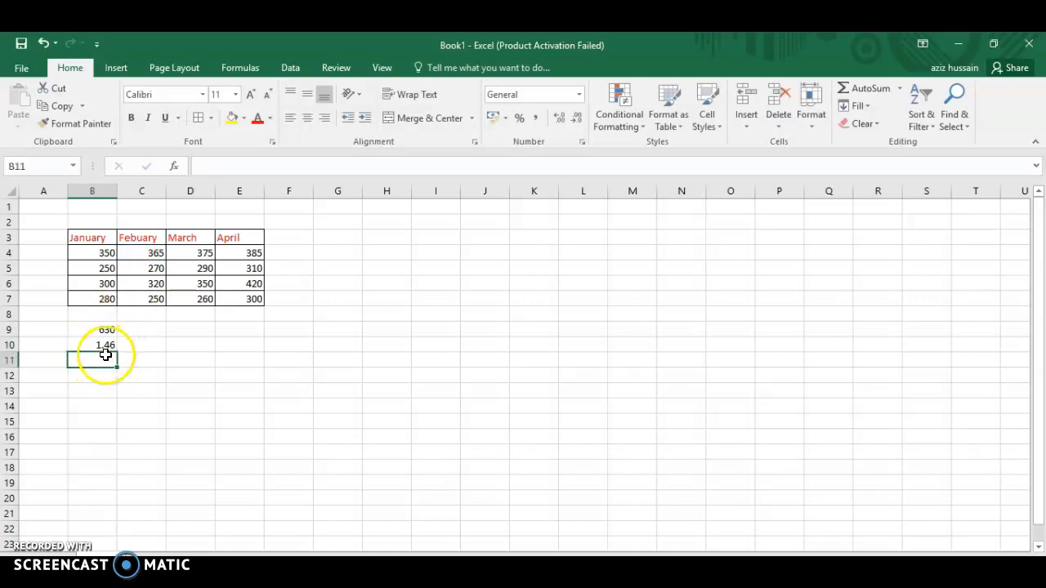
pyautogui.click(97, 363)
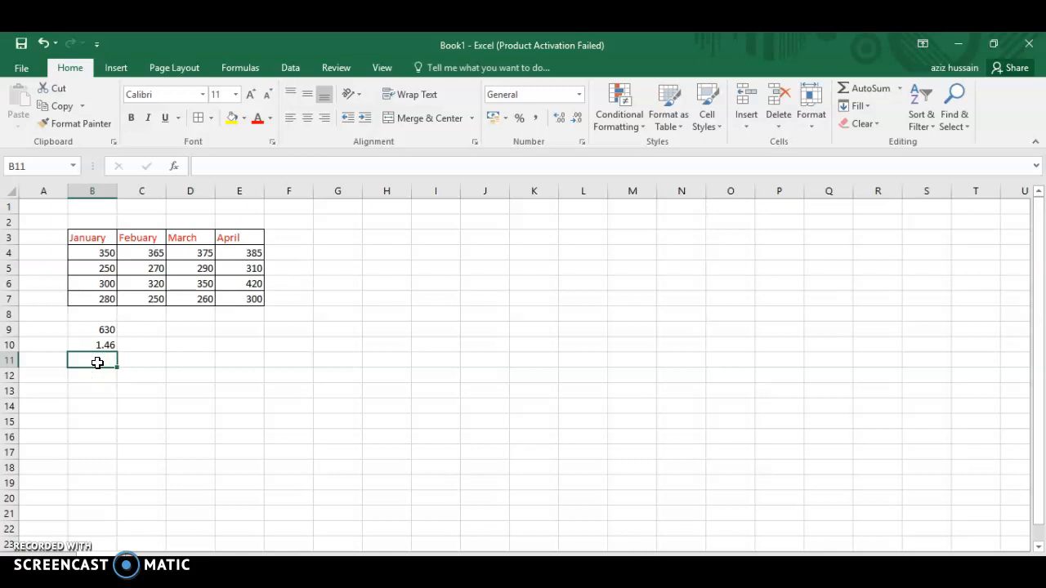
pyautogui.write('=aver')
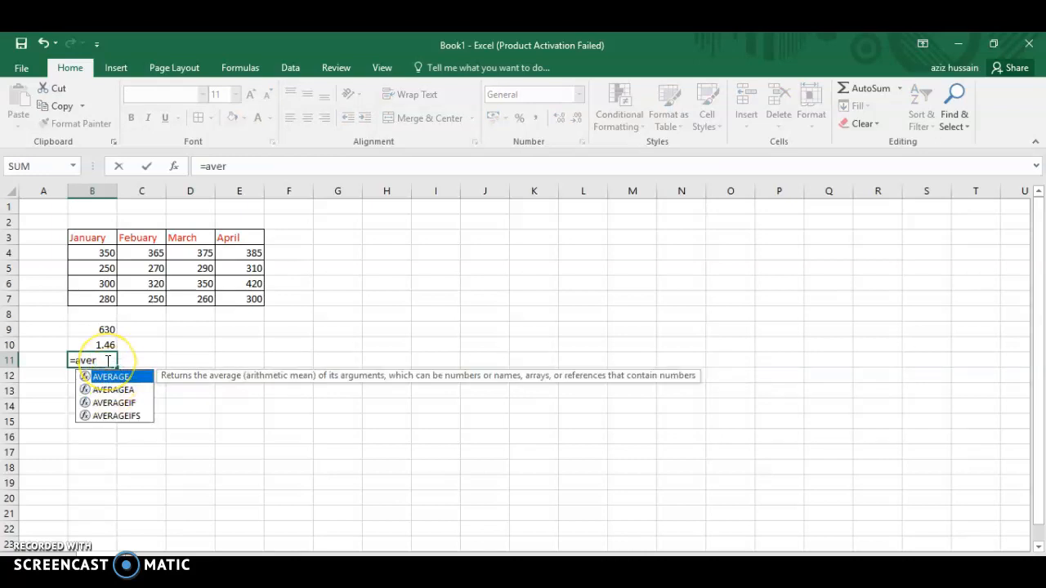
pyautogui.write('age')
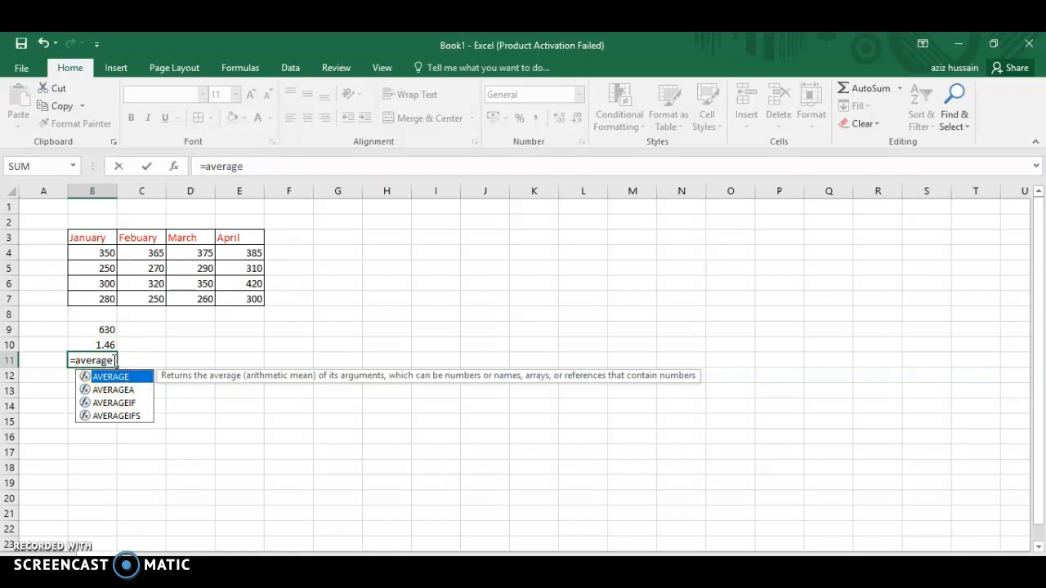
pyautogui.write('(')
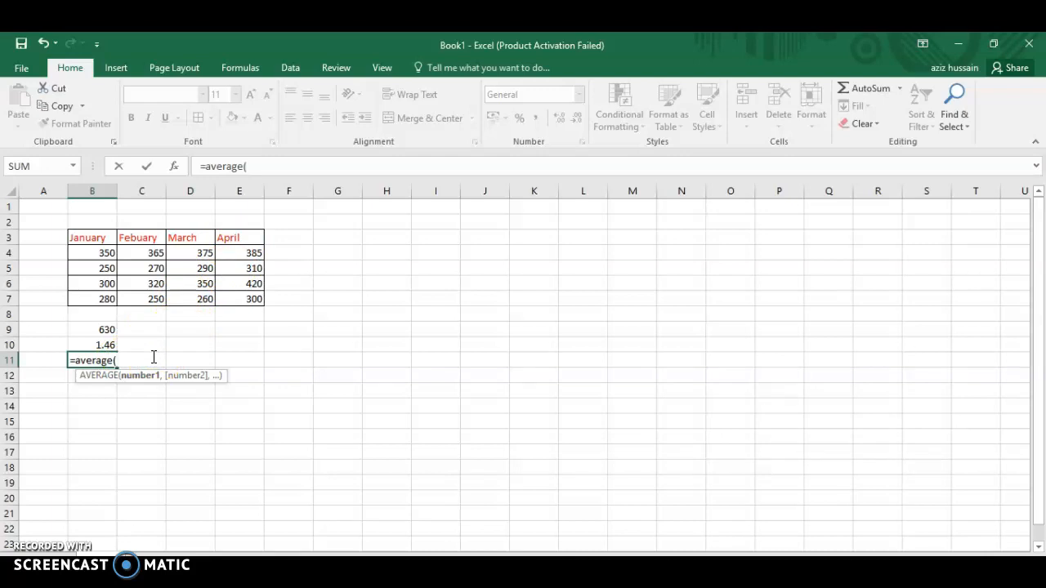
pyautogui.write('e4')
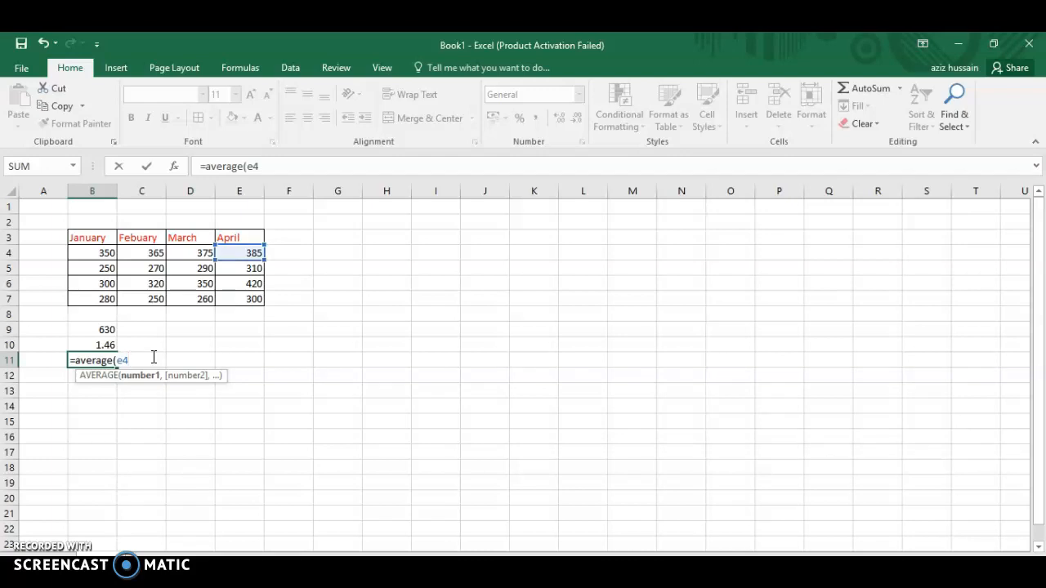
pyautogui.write(':e')
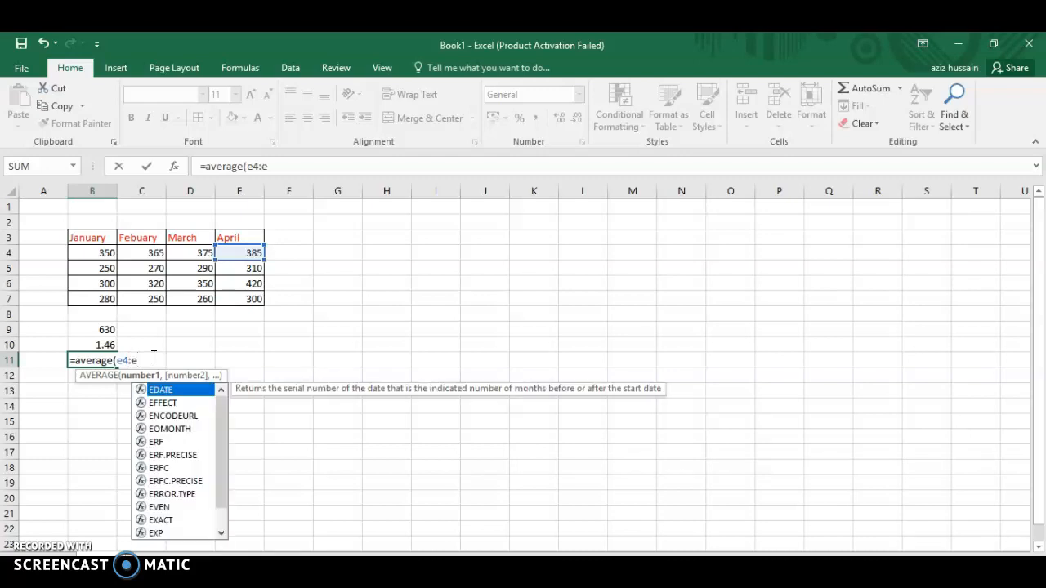
pyautogui.write('7)')
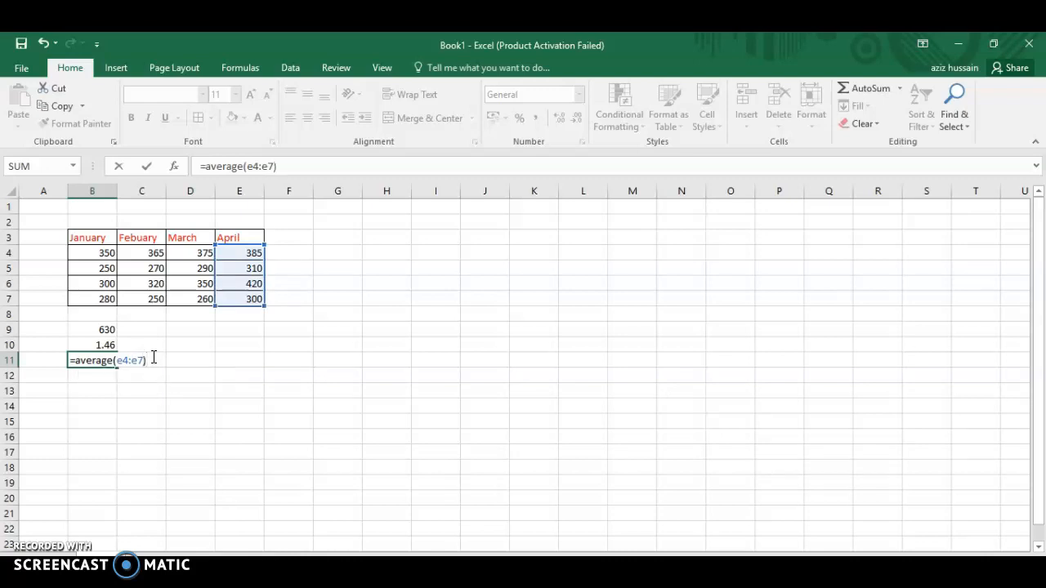
pyautogui.press('Return')
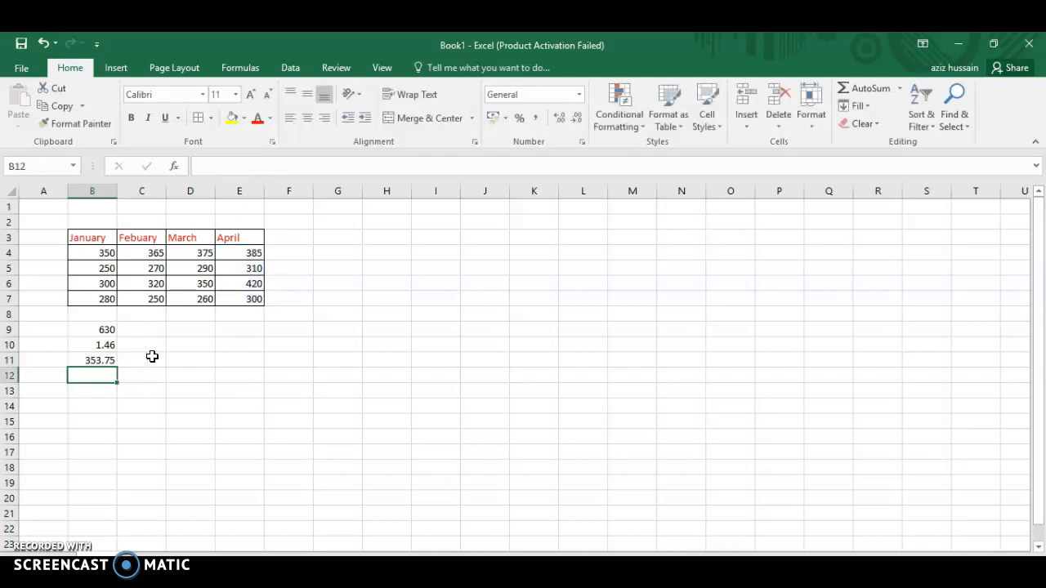
# Insert a 2-D clustered column chart of the table in B3:E7 and place its upper-left corner at about cell E9.
pyautogui.moveTo(76, 240); pyautogui.dragTo(238, 306)
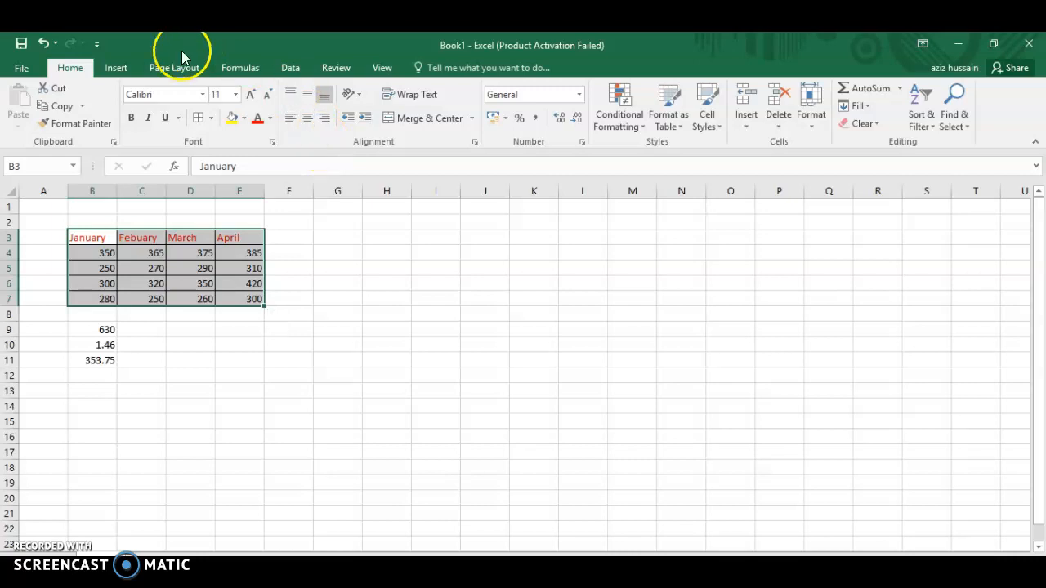
pyautogui.click(127, 66)
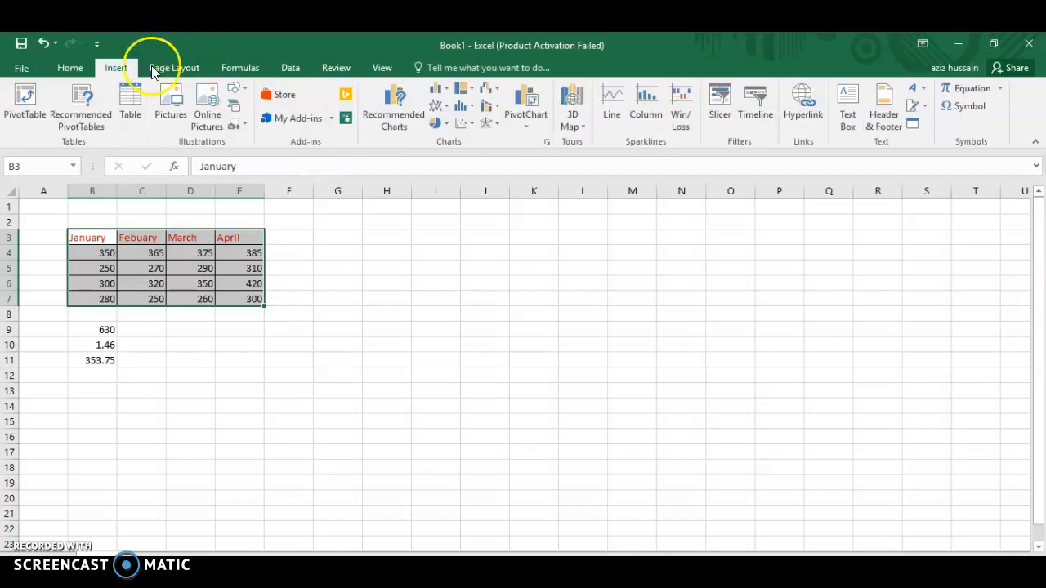
pyautogui.click(438, 88)
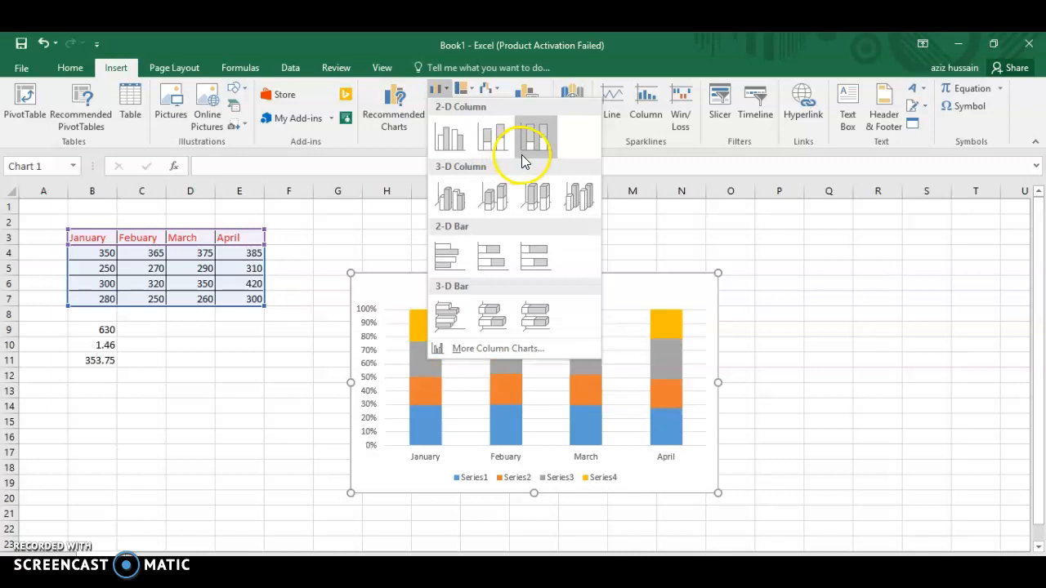
pyautogui.click(433, 88)
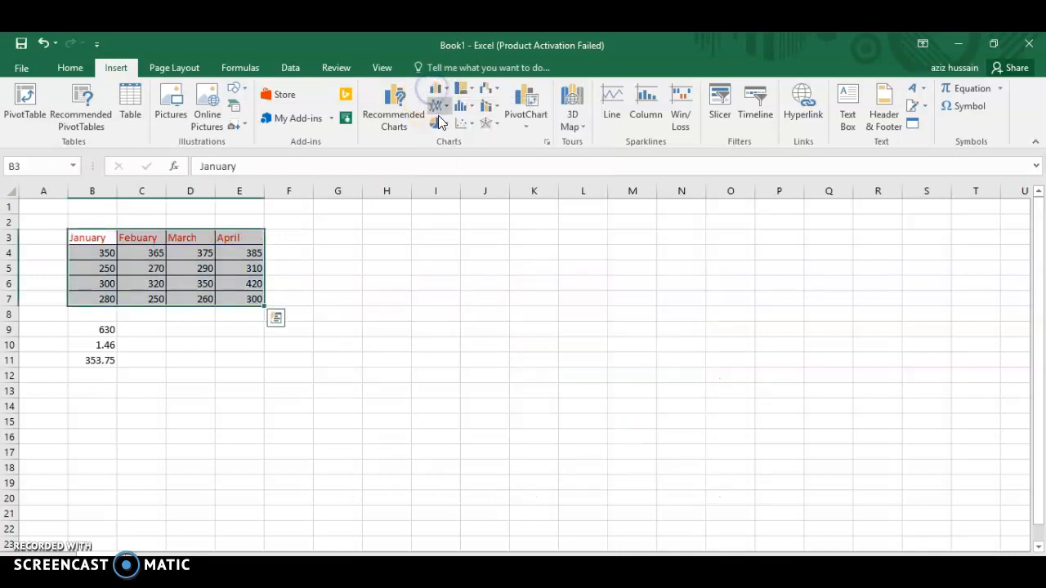
pyautogui.click(435, 122)
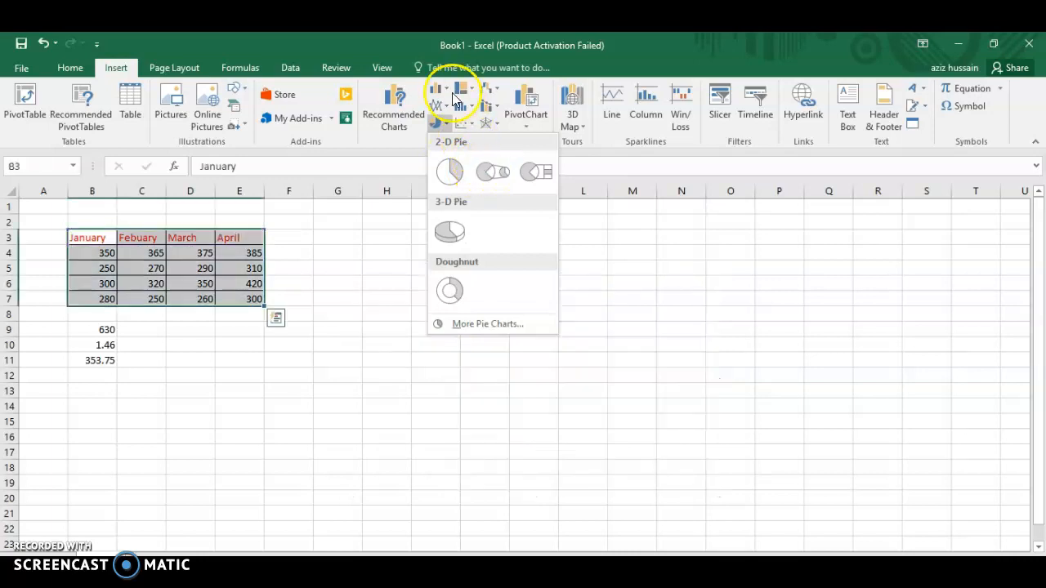
pyautogui.click(438, 91)
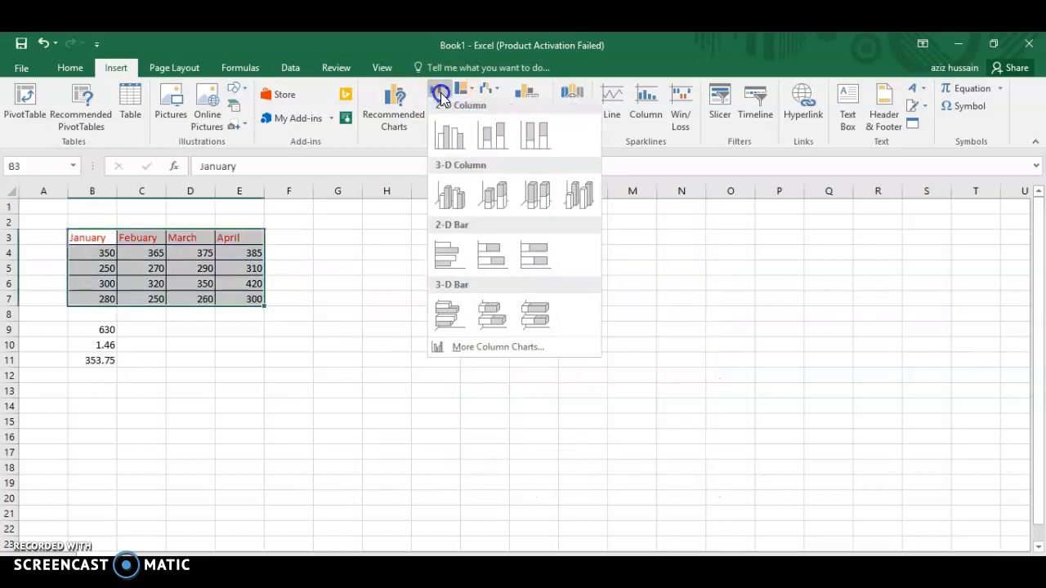
pyautogui.click(449, 138)
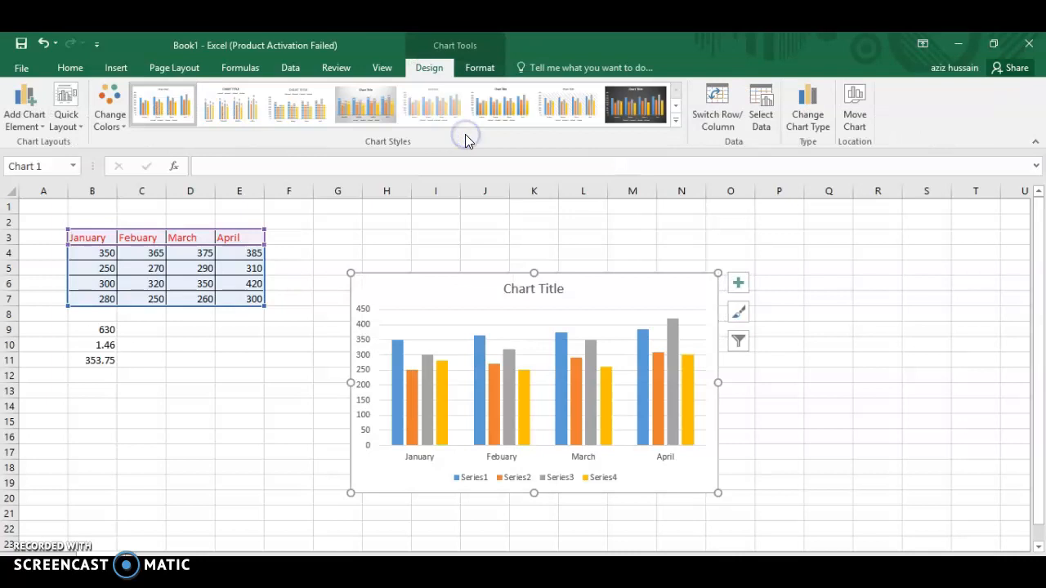
pyautogui.moveTo(450, 275); pyautogui.dragTo(313, 325)
pyautogui.click(355, 316)
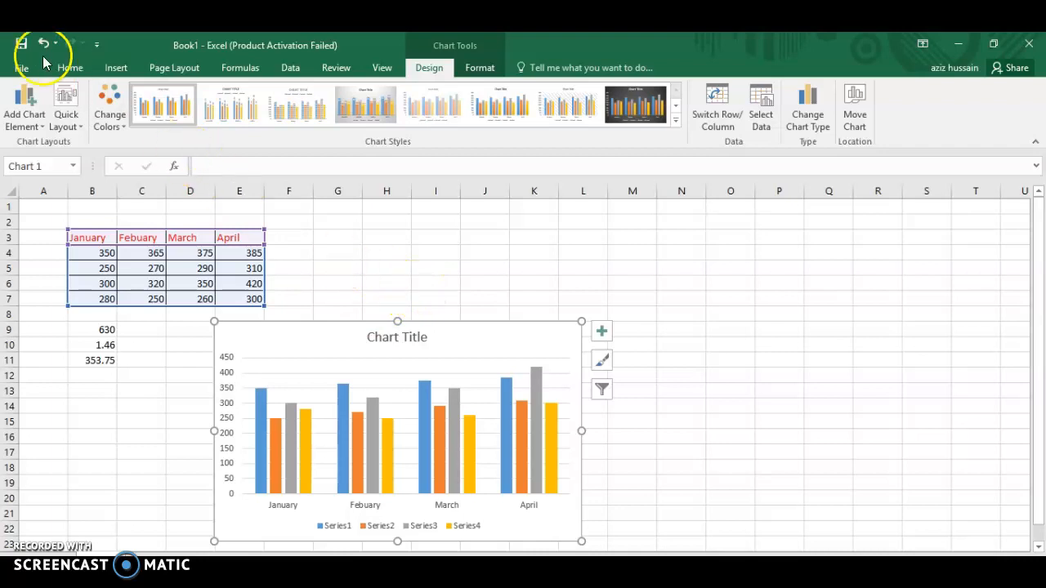
# Save the workbook to the Desktop as an Excel Workbook named "excel video done".
pyautogui.click(22, 69)
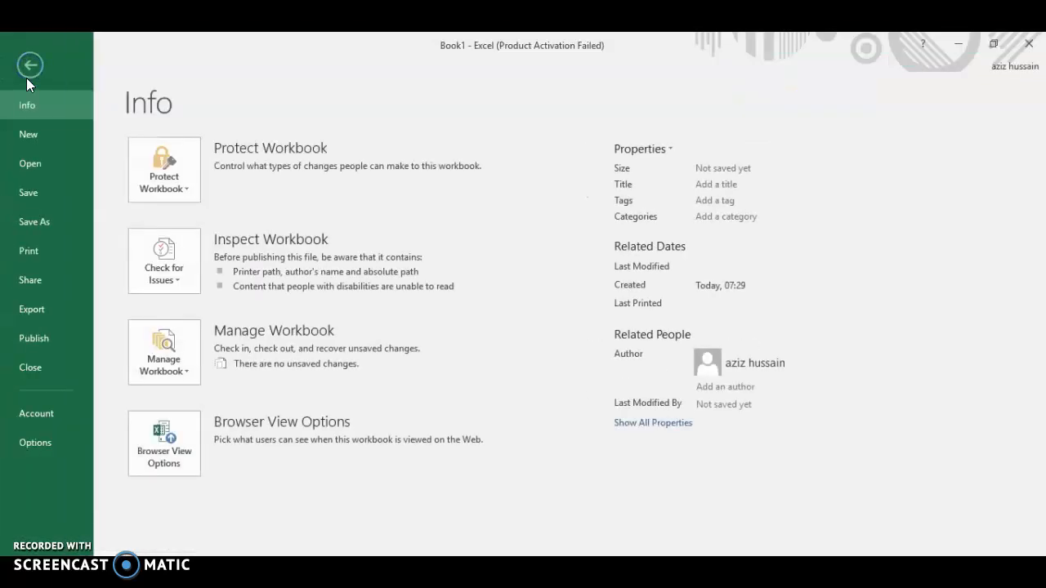
pyautogui.click(37, 220)
pyautogui.click(259, 201)
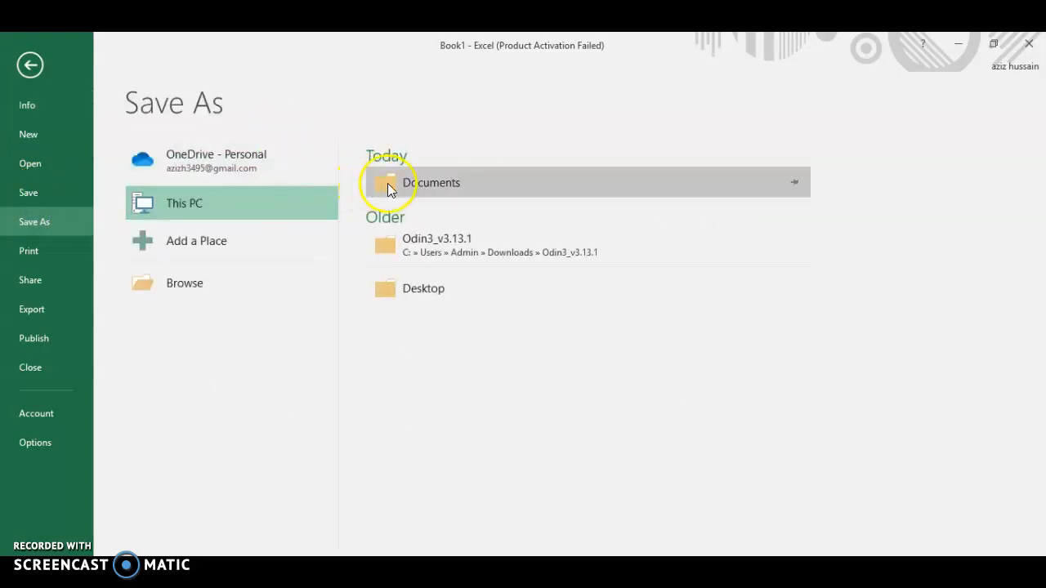
pyautogui.click(379, 282)
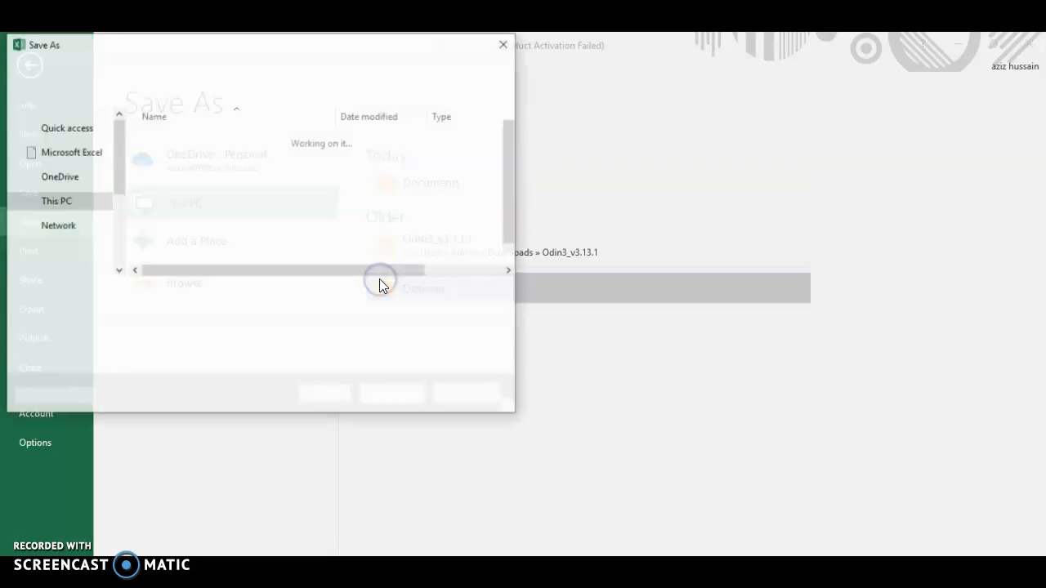
pyautogui.click(360, 299)
pyautogui.press('BackSpace')
pyautogui.press('BackSpace')
pyautogui.press('BackSpace')
pyautogui.press('BackSpace')
pyautogui.press('BackSpace')
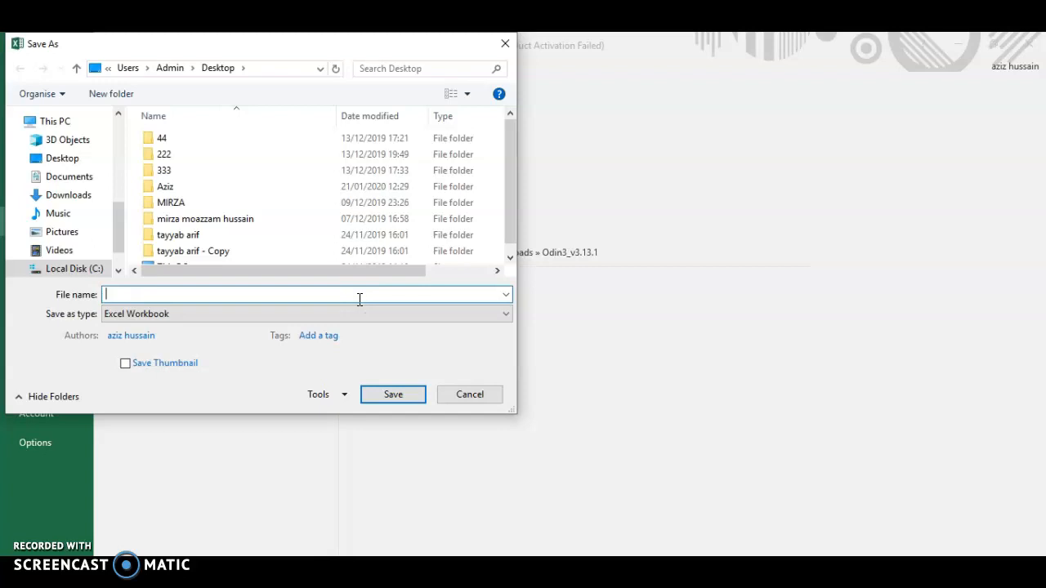
pyautogui.write('exv')
pyautogui.write('o done')
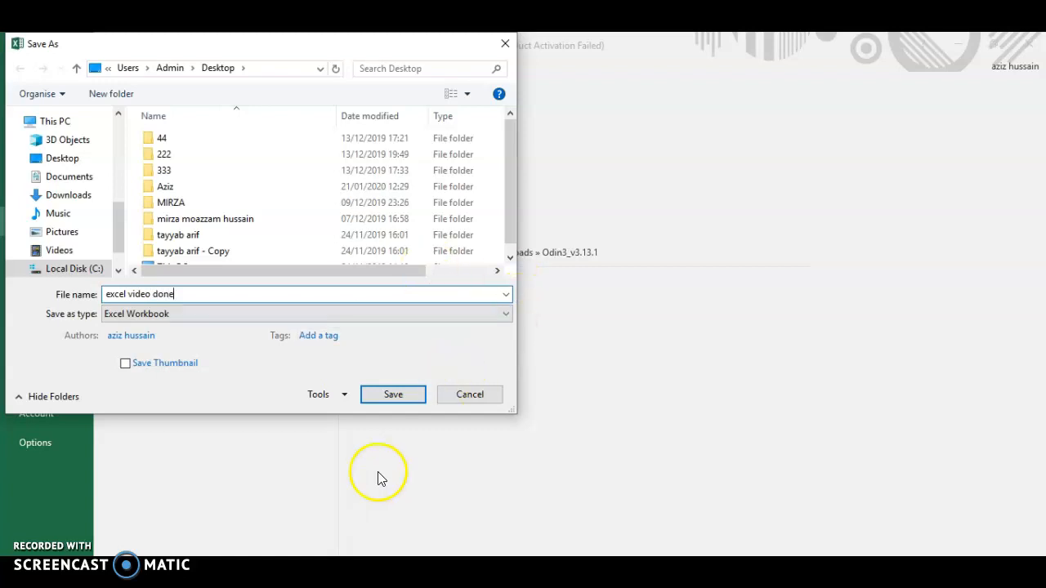
pyautogui.click(393, 395)
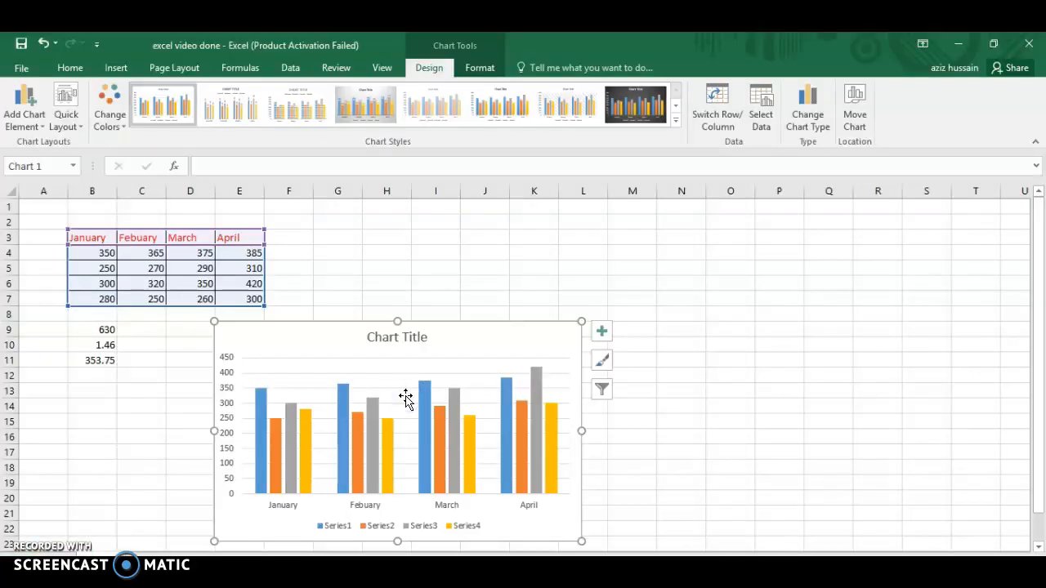
# Close the saved workbook and the empty Book2 workbook.
pyautogui.click(1032, 47)
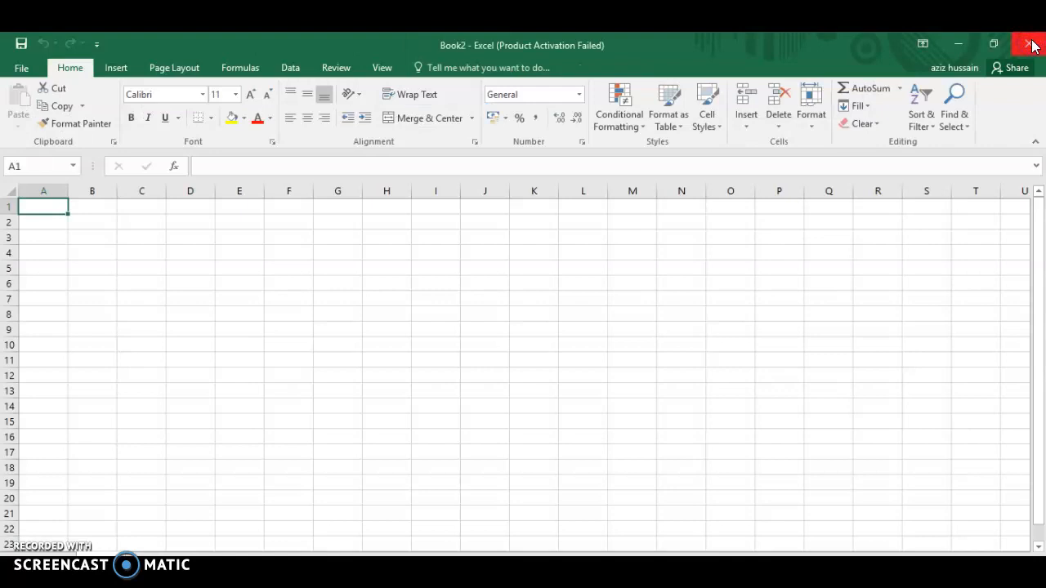
pyautogui.click(1032, 45)
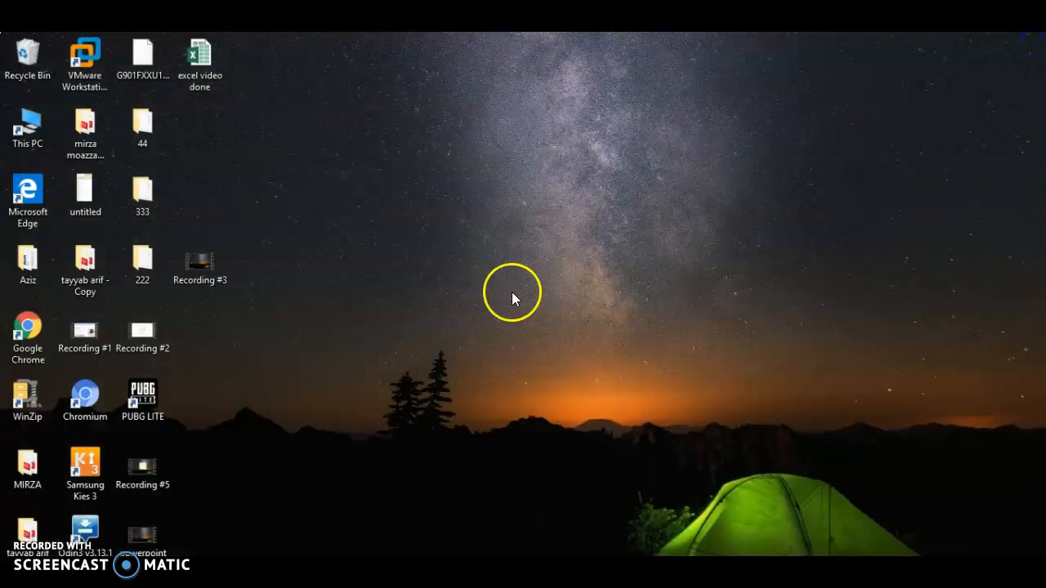